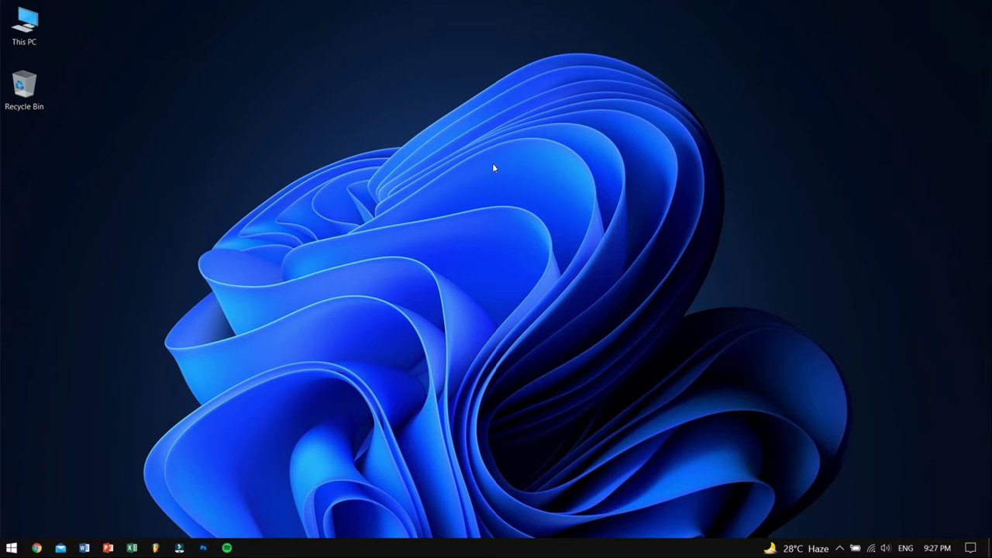
Open Disk Management from the Win+X menu and select the exFAT QuantumZero (F:) volume on Disk 2
{"action": "right_click", "coordinate": [12, 548]}
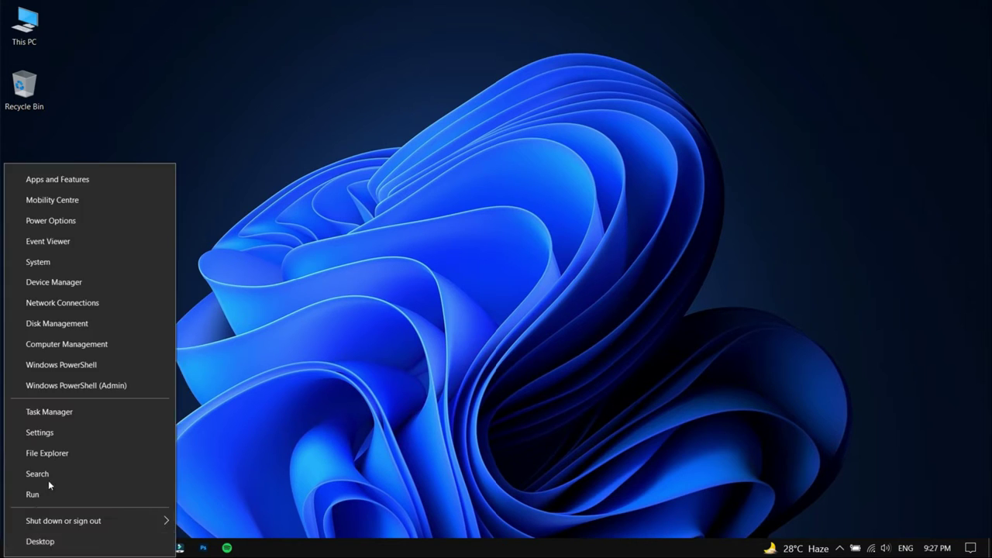
{"action": "left_click", "coordinate": [114, 337]}
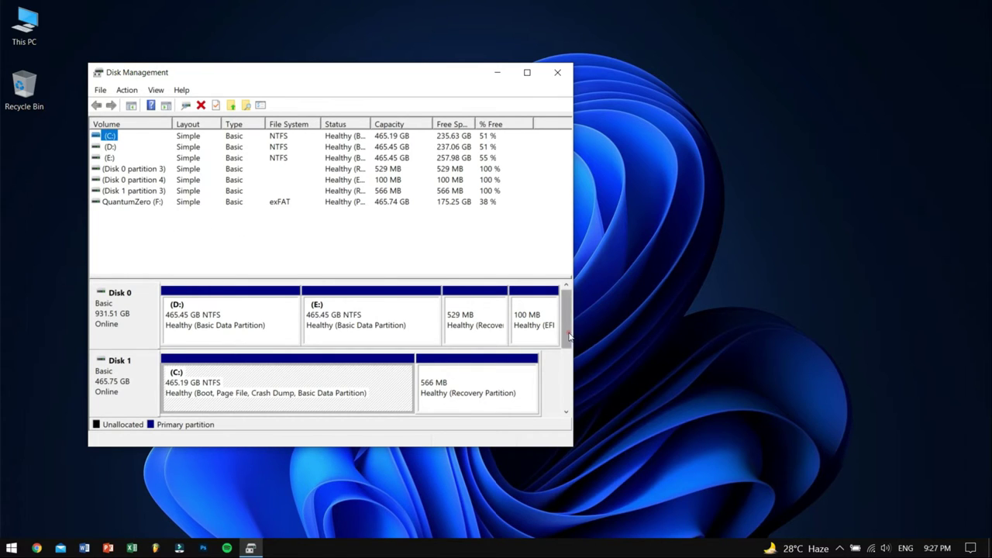
{"action": "left_click_drag", "start_coordinate": [566, 322], "coordinate": [578, 406]}
{"action": "left_click", "coordinate": [411, 337]}
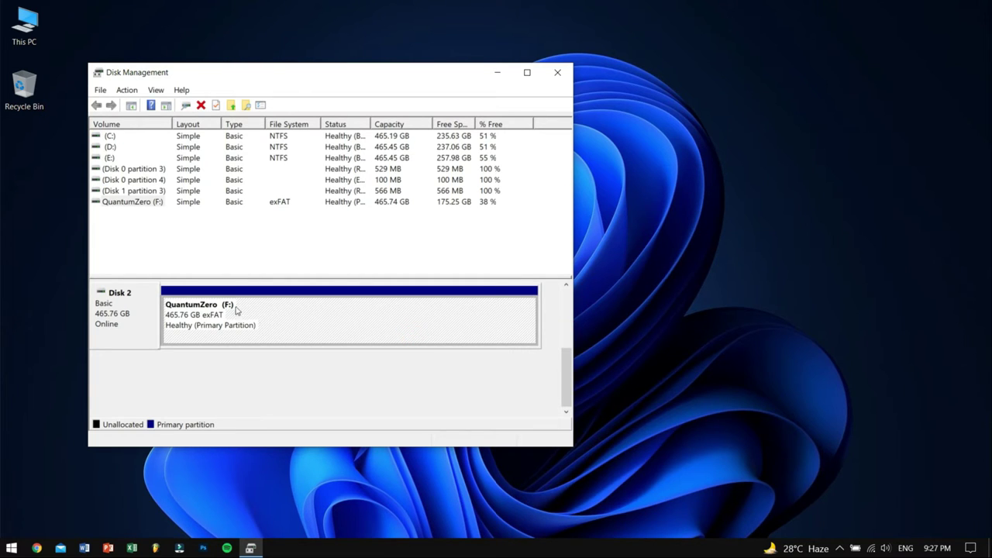
{"action": "left_click", "coordinate": [134, 202]}
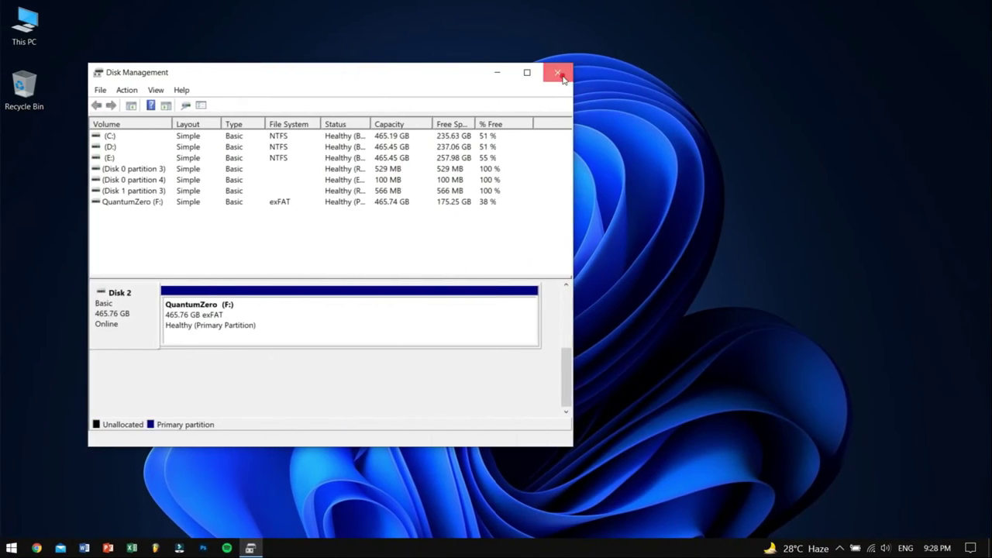
Close Disk Management and search for 'any' to find iMyFone AnyRecover
{"action": "left_click", "coordinate": [559, 72]}
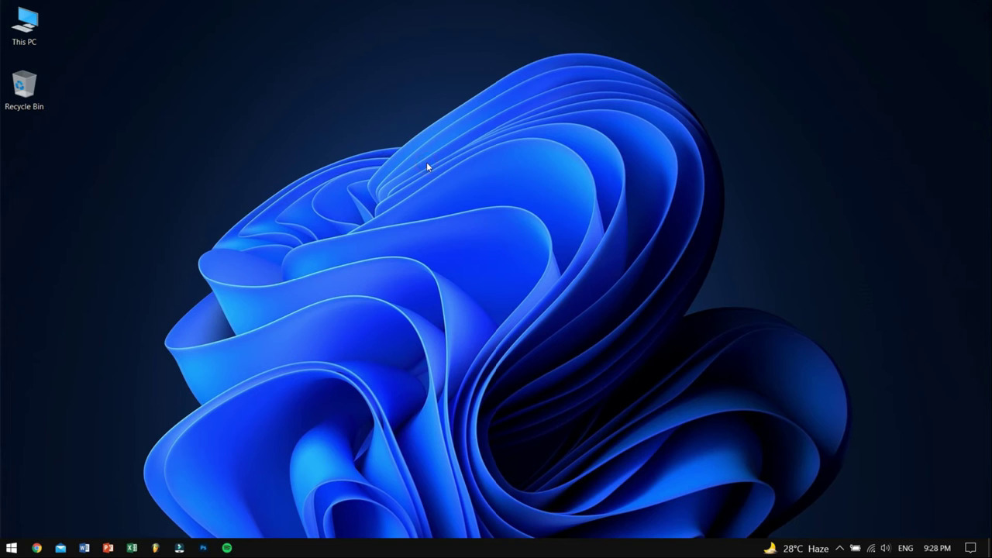
{"action": "key", "text": "super"}
{"action": "type", "text": "an"}
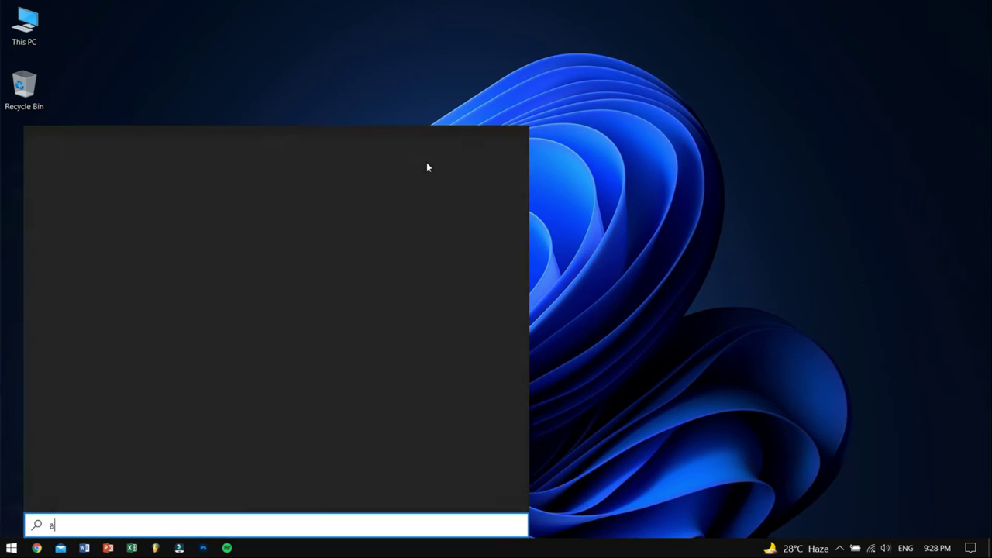
{"action": "type", "text": "y"}
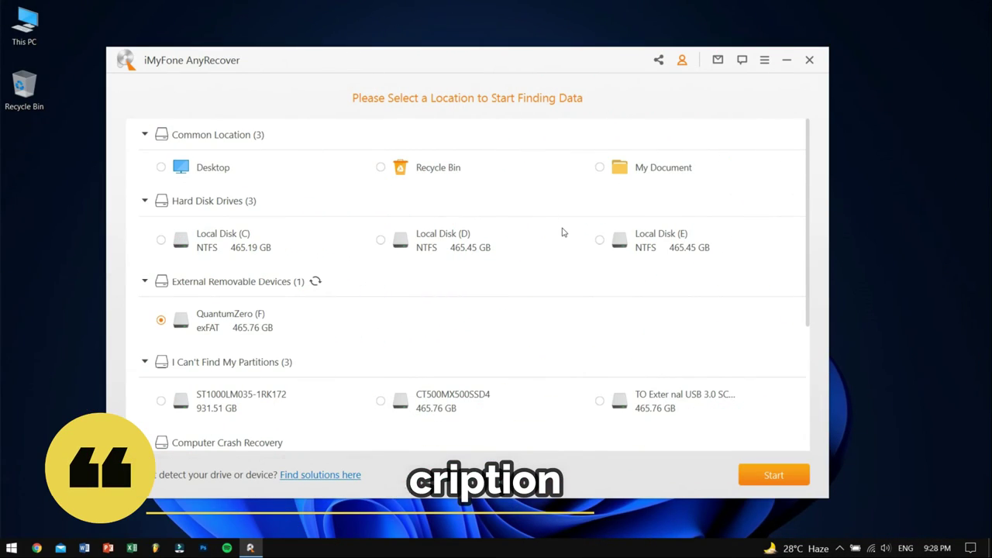
{"action": "scroll", "coordinate": [560, 237], "scroll_direction": "down", "scroll_amount": 3}
{"action": "scroll", "coordinate": [564, 242], "scroll_direction": "up", "scroll_amount": 3}
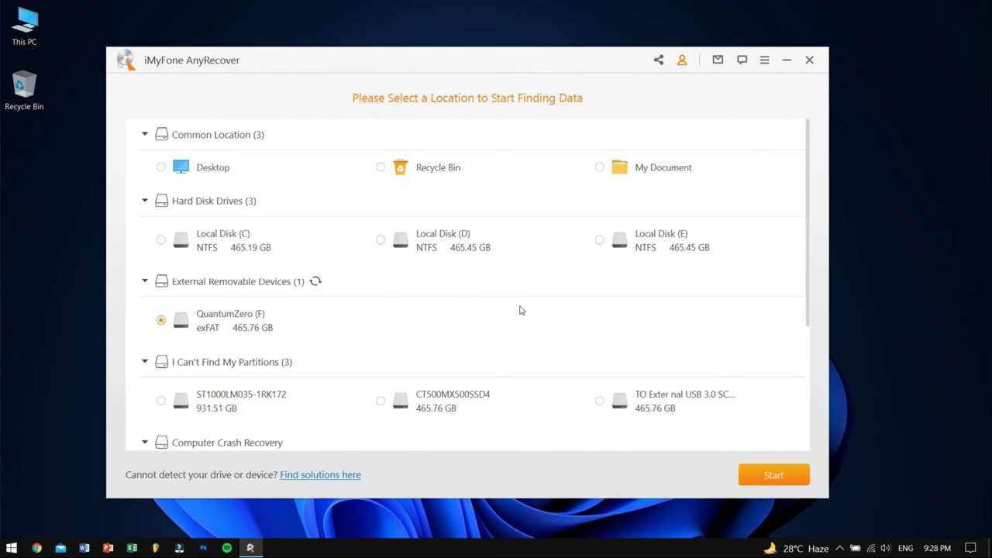
{"action": "left_click_drag", "start_coordinate": [476, 59], "coordinate": [491, 46]}
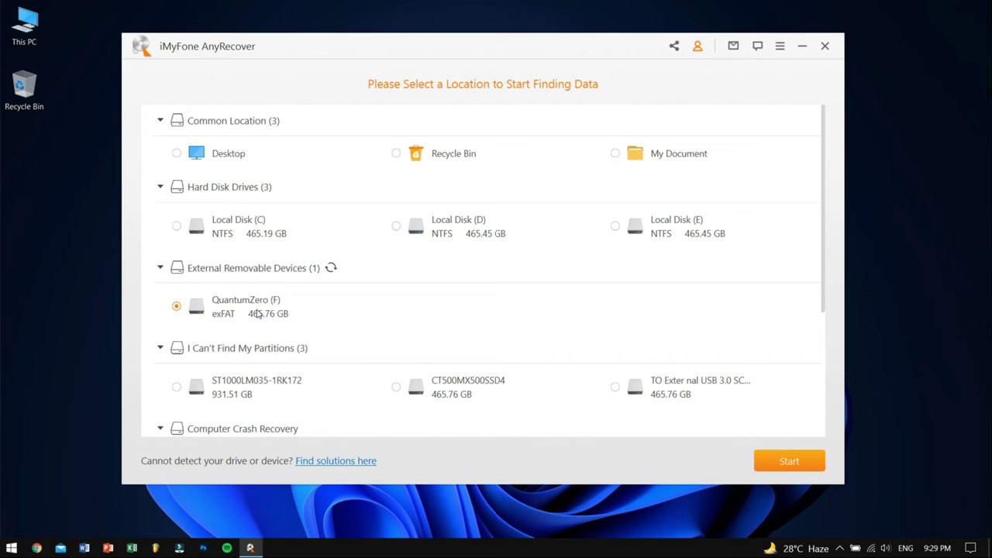
Scan QuantumZero (F:) for its 29 lost files and preview 0000000003.jpg from the File Path view
{"action": "left_click", "coordinate": [787, 469]}
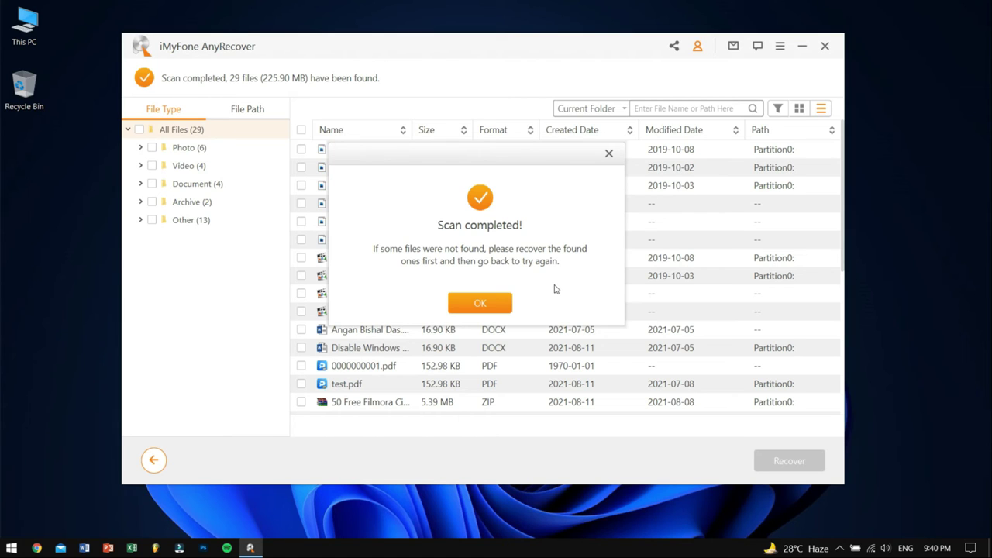
{"action": "left_click", "coordinate": [479, 302]}
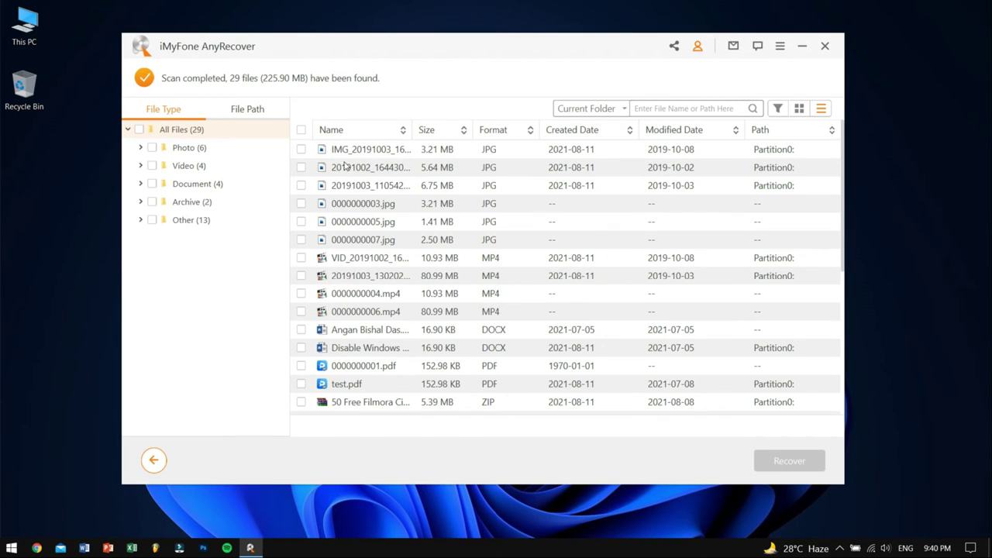
{"action": "left_click", "coordinate": [246, 111]}
{"action": "double_click", "coordinate": [385, 148]}
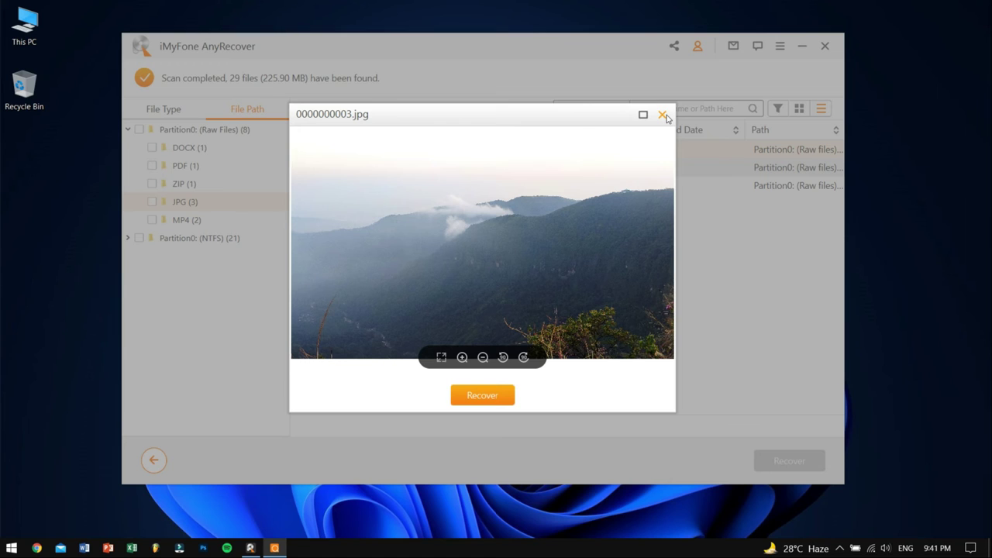
Select the DOCX, PDF, ZIP, three JPG and two MP4 files and recover all eight to the Desktop
{"action": "left_click", "coordinate": [663, 115]}
{"action": "left_click", "coordinate": [152, 147]}
{"action": "left_click", "coordinate": [152, 166]}
{"action": "left_click", "coordinate": [151, 184]}
{"action": "left_click", "coordinate": [152, 202]}
{"action": "left_click", "coordinate": [152, 220]}
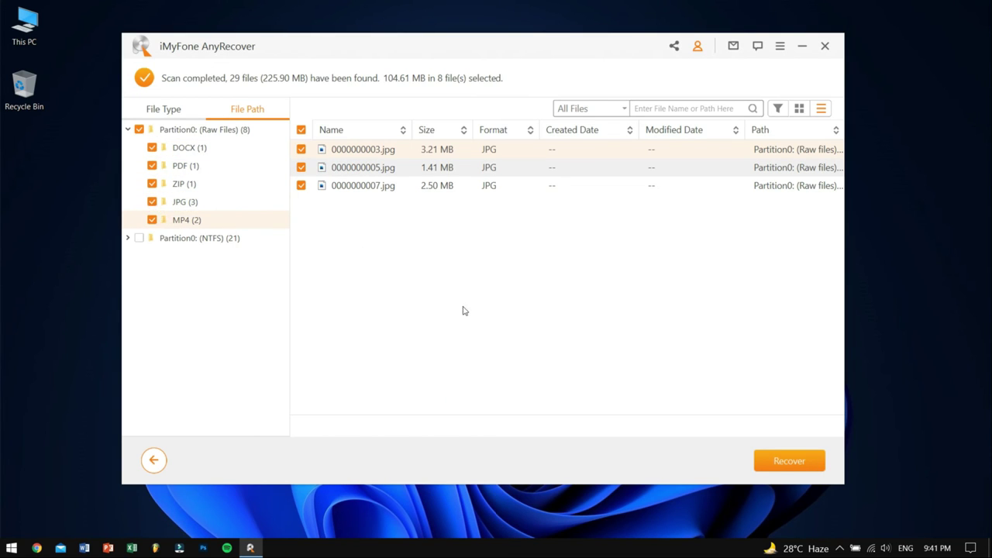
{"action": "left_click", "coordinate": [772, 463]}
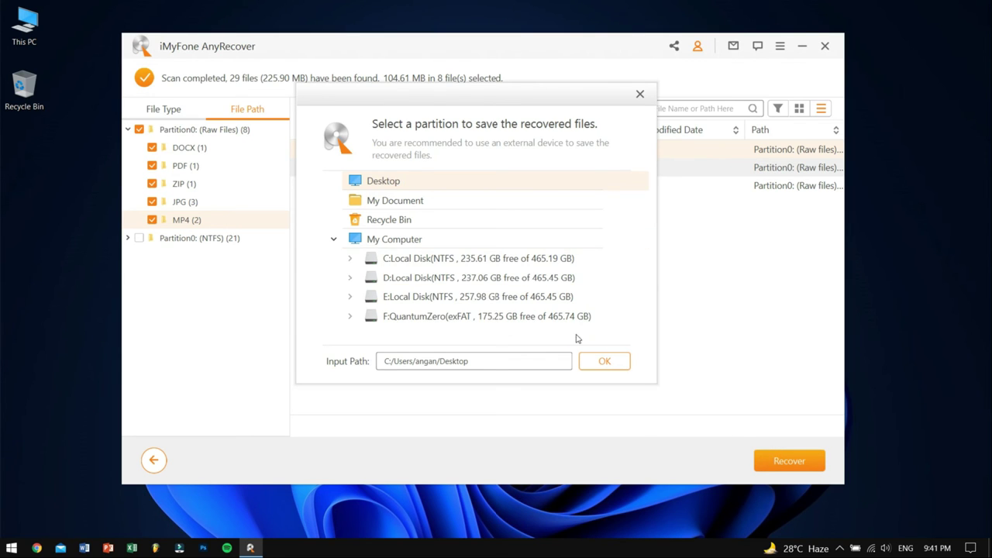
{"action": "left_click", "coordinate": [604, 362]}
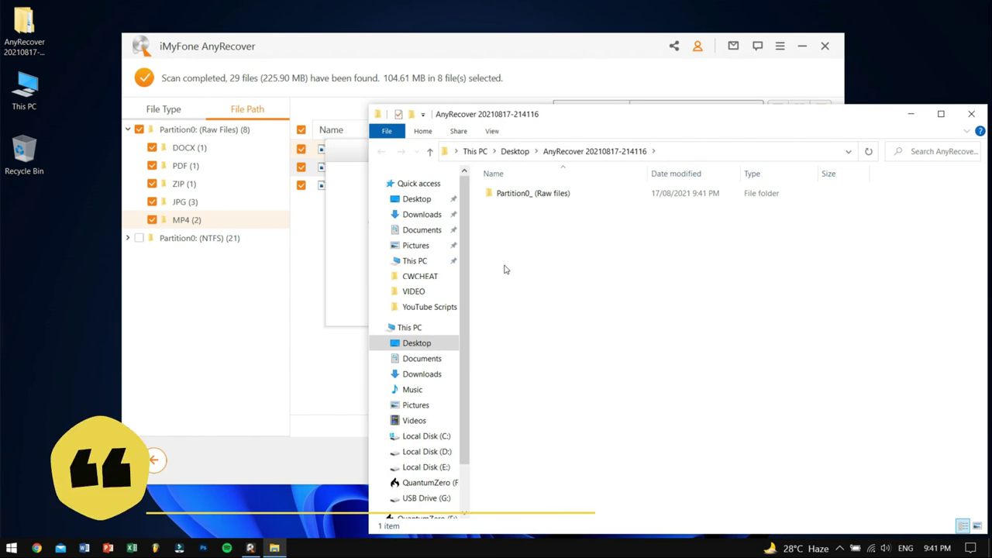
In the Partition0_(Raw files) JPG folder, open 0000000007.jpg in Photos to check it
{"action": "double_click", "coordinate": [524, 200]}
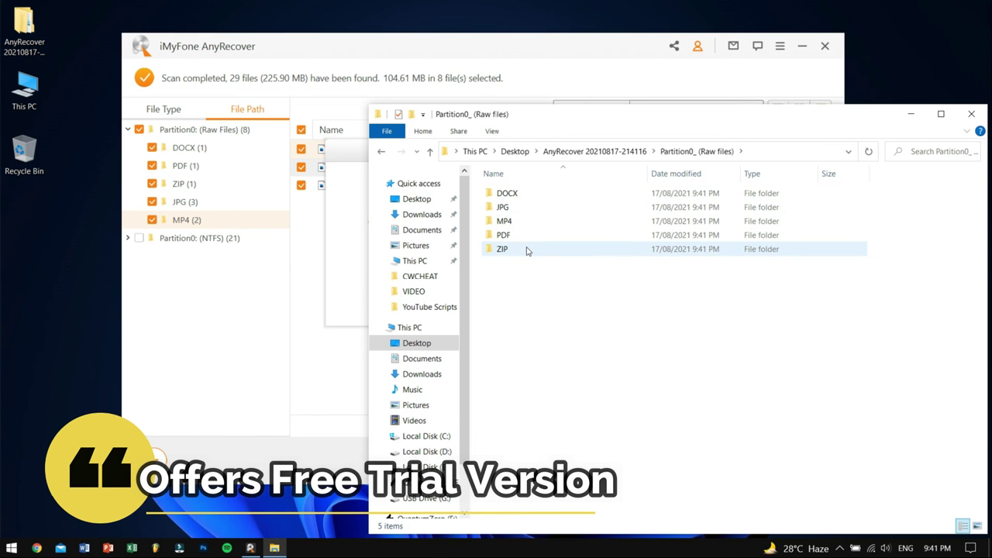
{"action": "double_click", "coordinate": [542, 206]}
{"action": "double_click", "coordinate": [658, 215]}
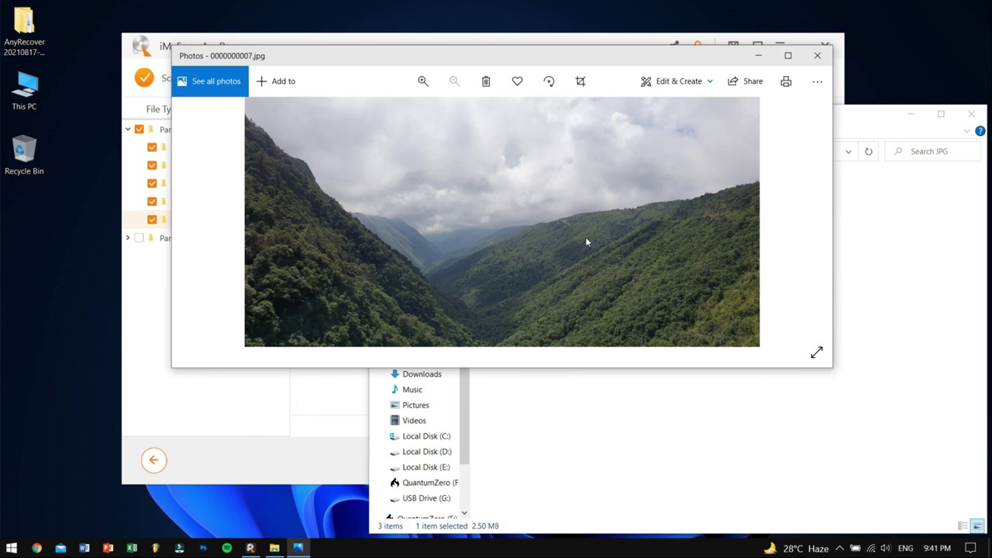
{"action": "left_click", "coordinate": [812, 65]}
Check that 0000000005.jpg opens, then close Explorer and dismiss the recovery completed message
{"action": "left_click", "coordinate": [609, 203]}
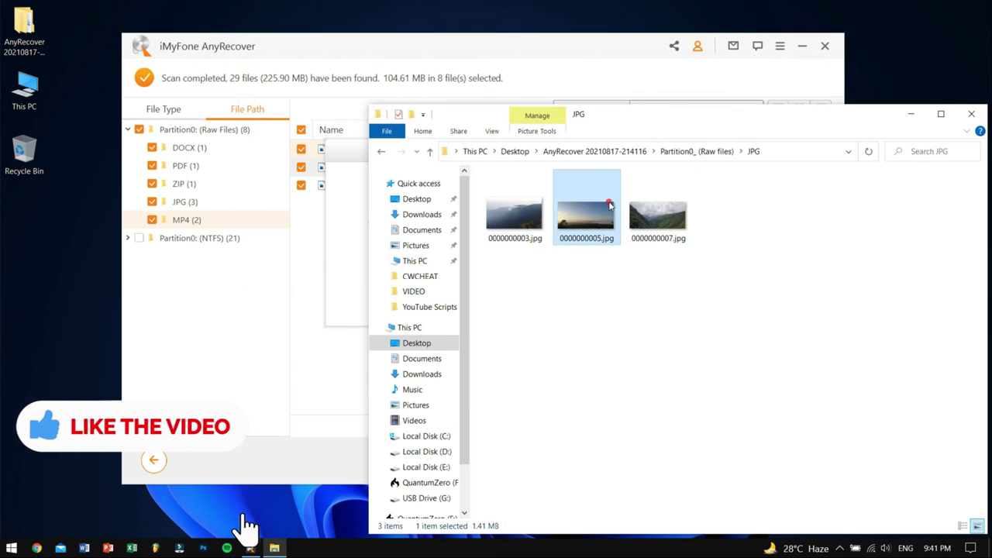
{"action": "double_click", "coordinate": [610, 204]}
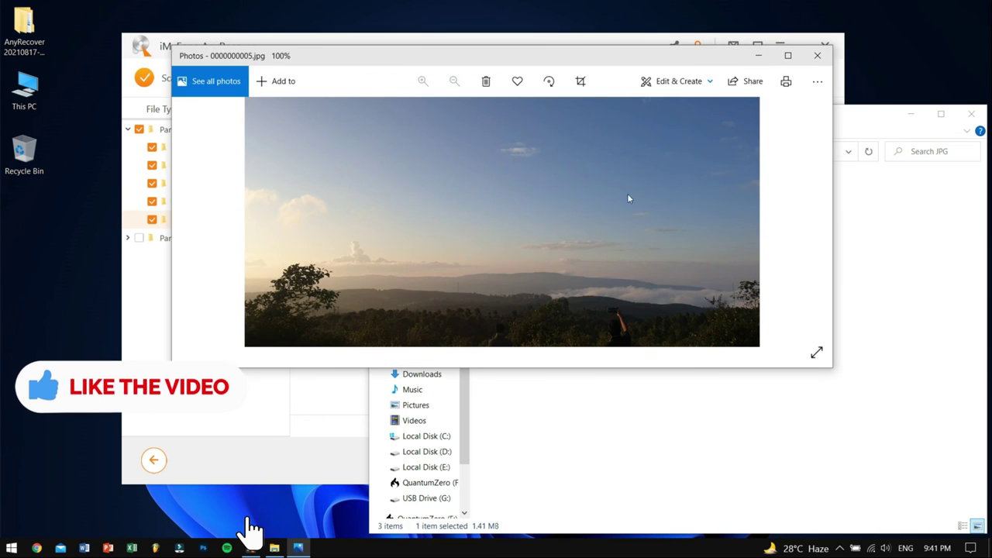
{"action": "left_click", "coordinate": [813, 56]}
{"action": "left_click", "coordinate": [969, 114]}
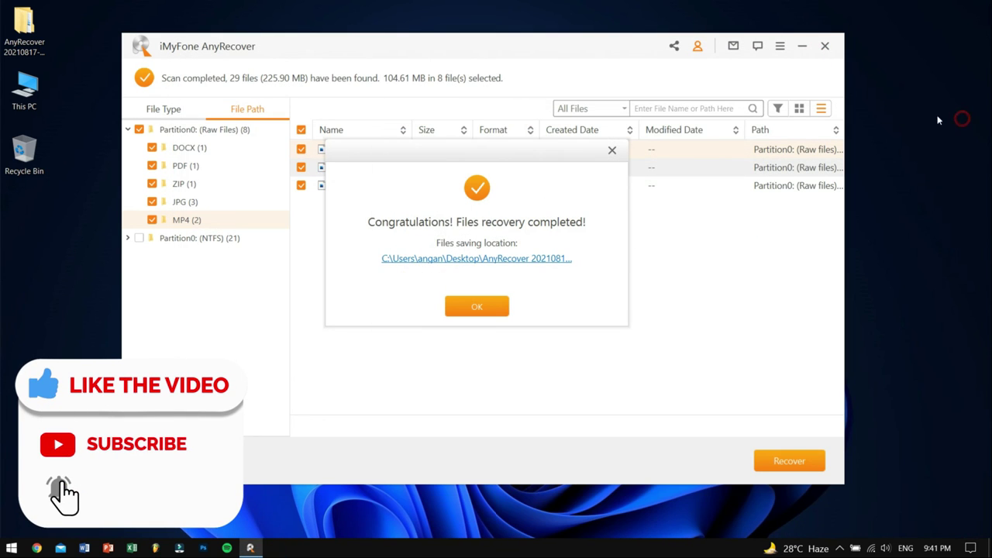
{"action": "left_click", "coordinate": [612, 152]}
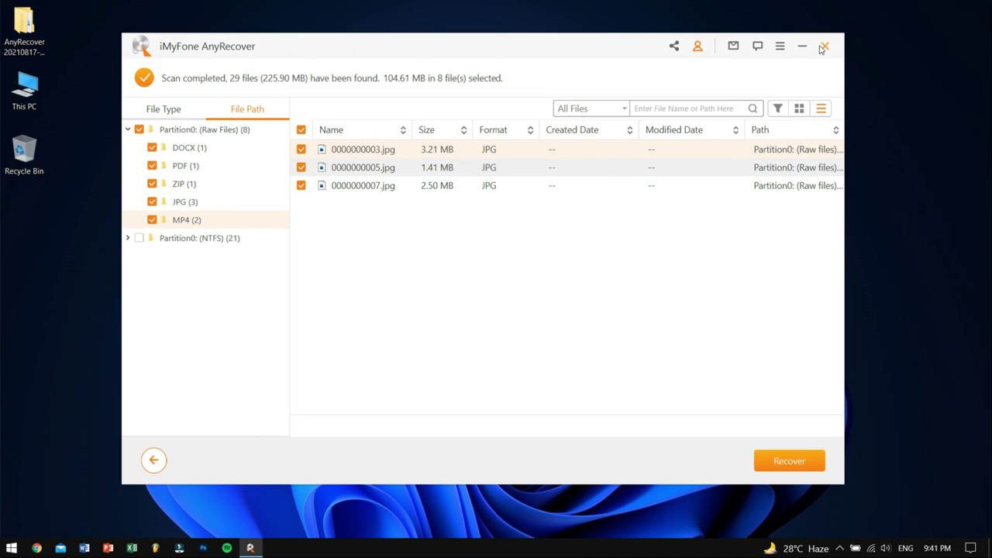